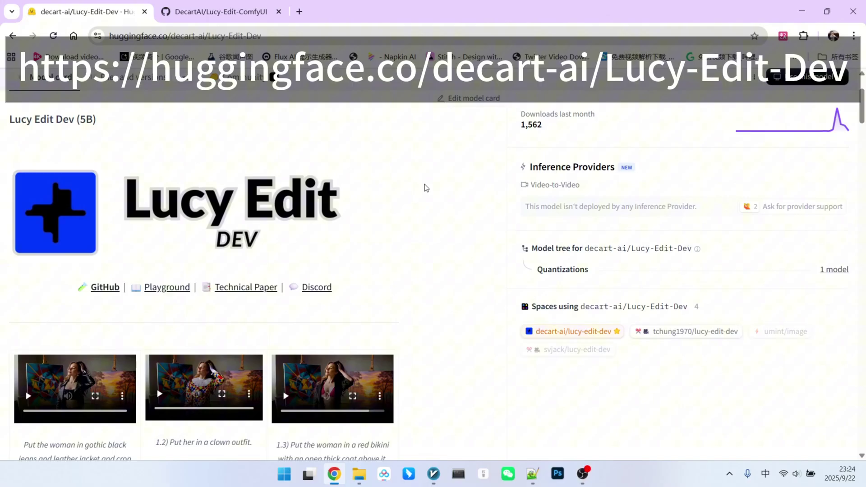
- Scroll the Lucy Edit Dev model card to Prompting Guidelines, noting the Wan2.2 stack line
scroll(406, 194, "down", 8)
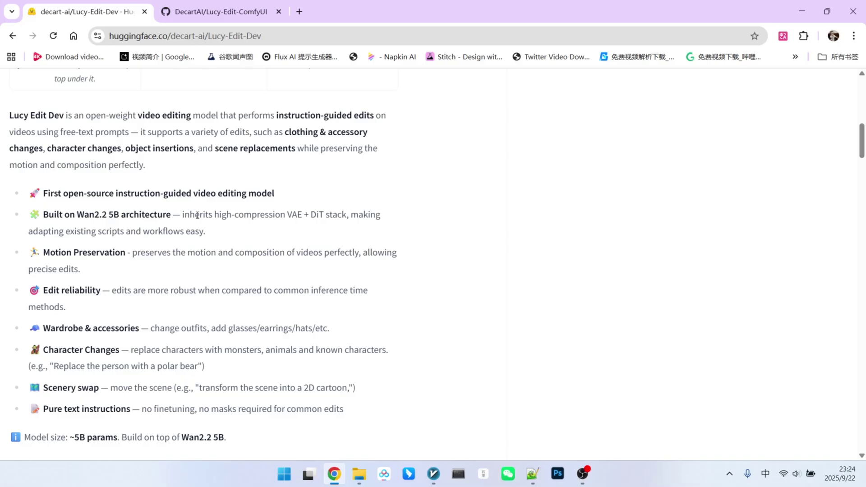
left_click_drag(197, 216, 253, 234)
scroll(411, 224, "down", 15)
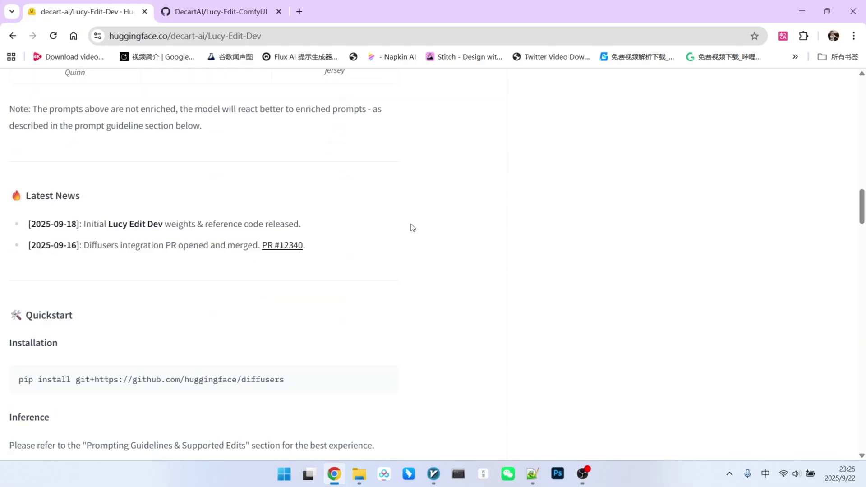
scroll(410, 224, "down", 20)
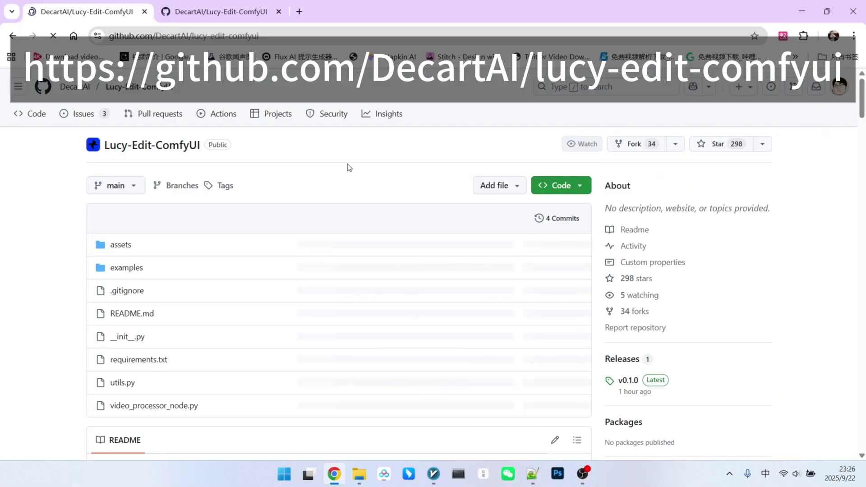
- Read through the README's Quickstart, Download Model Weights and Usage sections
scroll(347, 164, "down", 10)
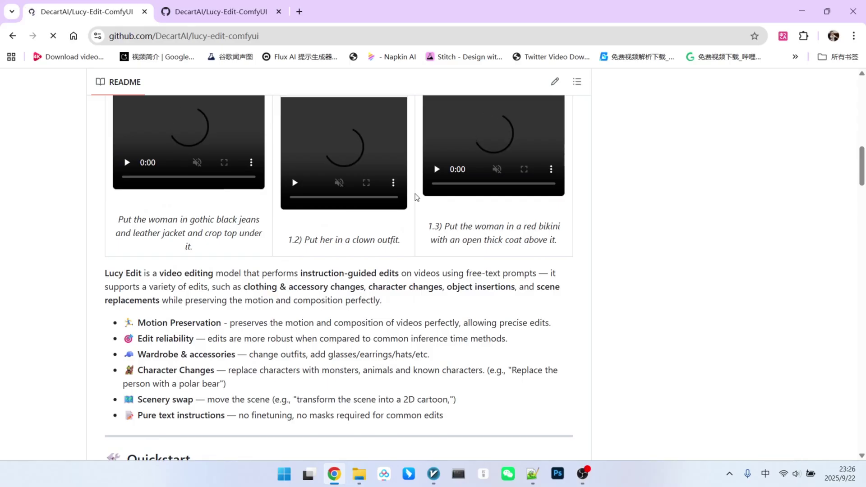
scroll(413, 213, "down", 1)
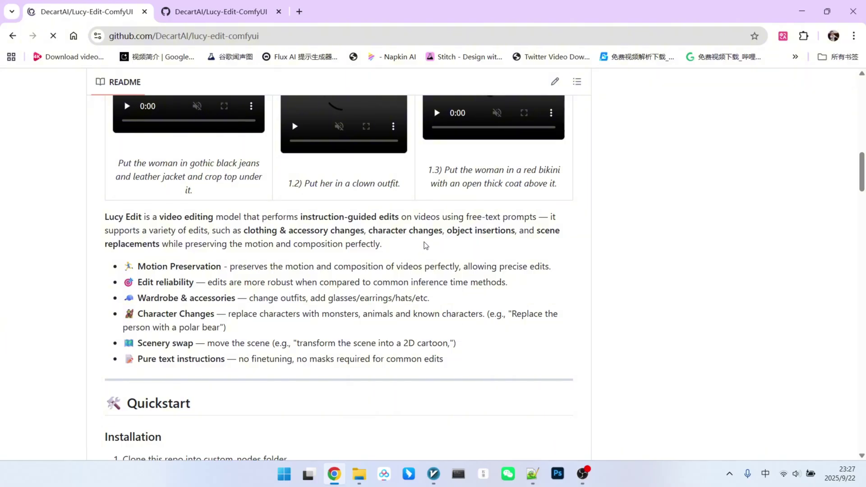
scroll(425, 246, "down", 1)
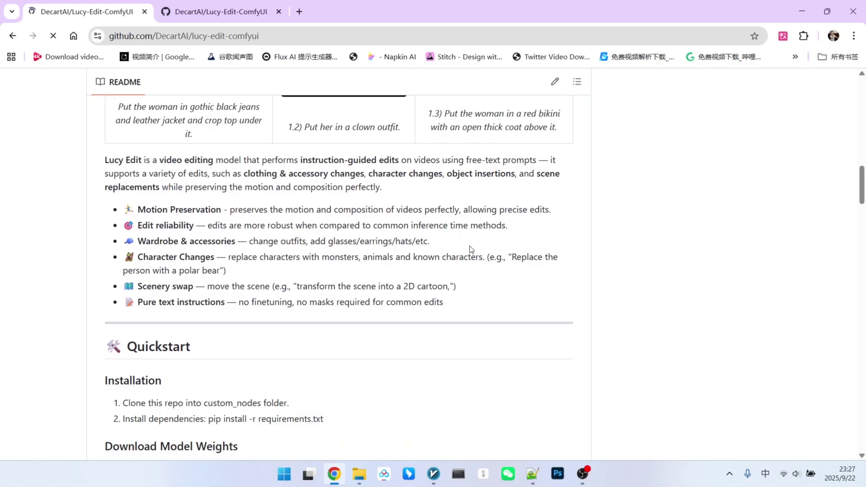
scroll(479, 239, "down", 4)
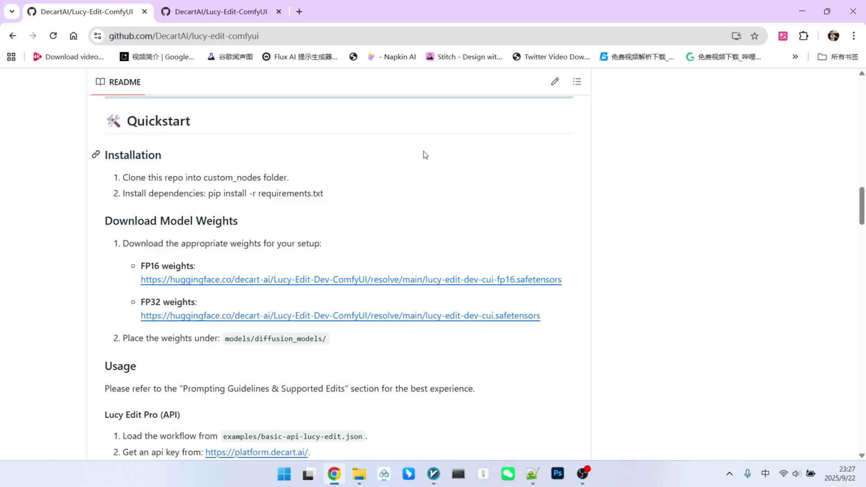
scroll(429, 151, "down", 1)
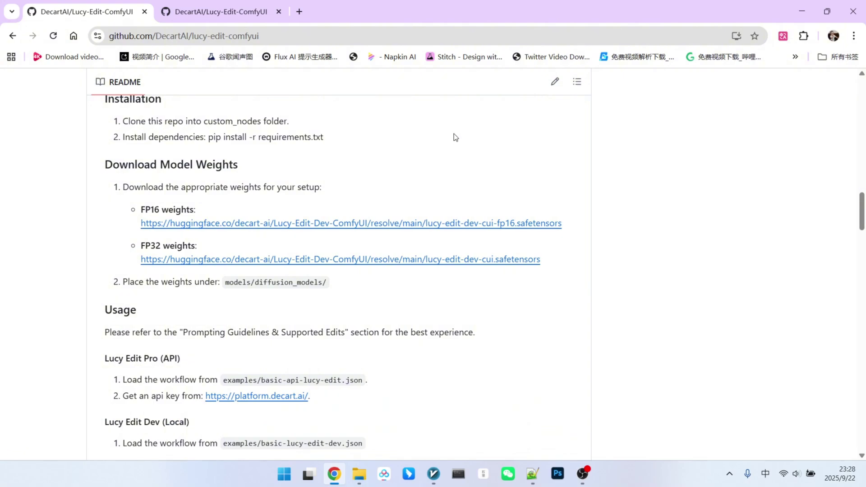
scroll(455, 154, "down", 1)
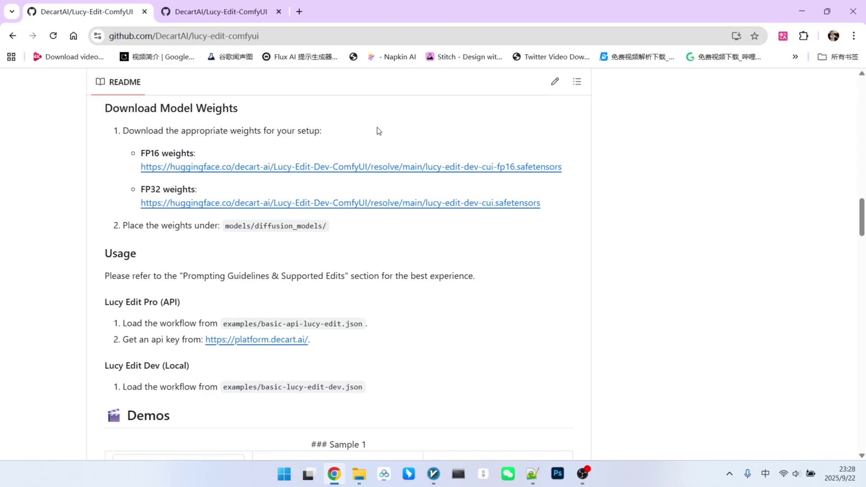
scroll(246, 175, "down", 1)
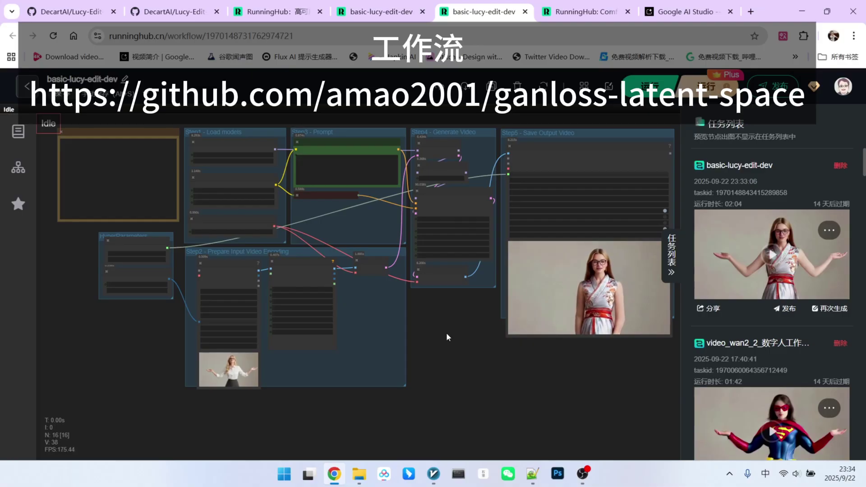
- Locate basic-lucy-edit-dev.json in the repo's examples folder, then return to the RunningHub workflow
left_click(186, 20)
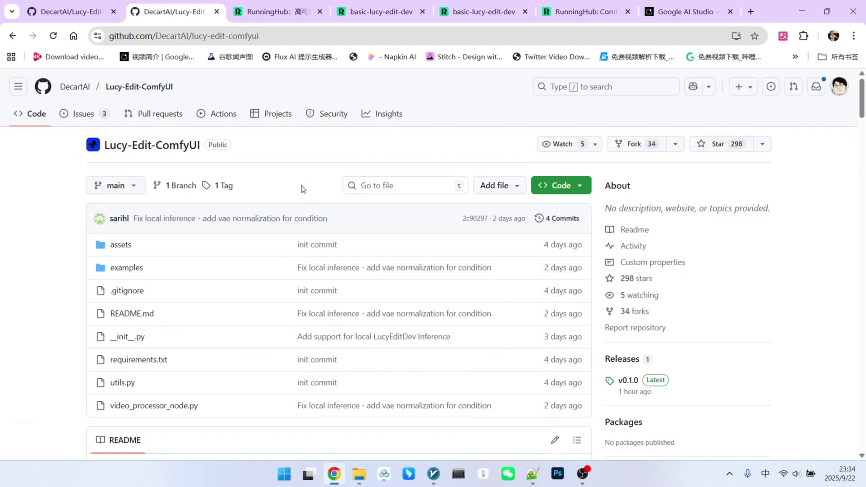
scroll(270, 190, "down", 1)
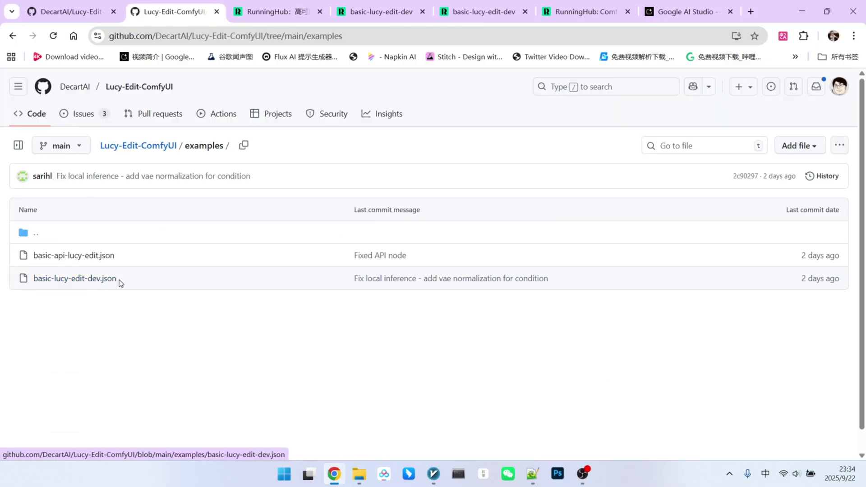
left_click(375, 13)
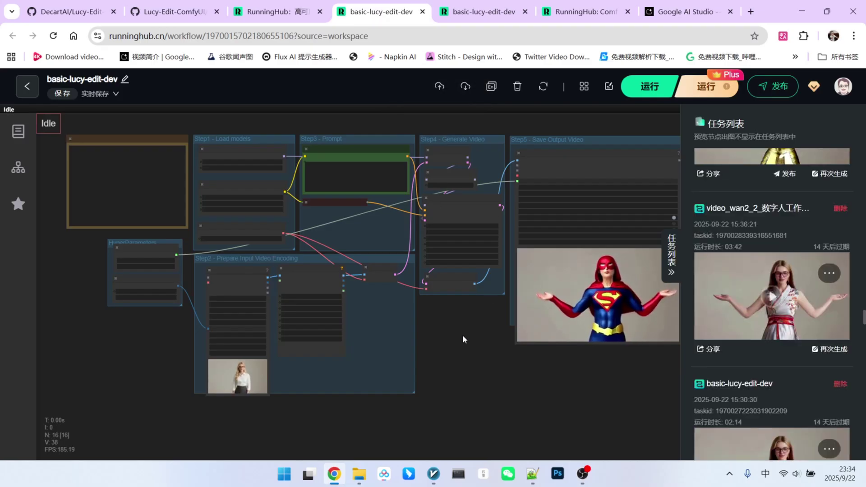
scroll(461, 335, "up", 6)
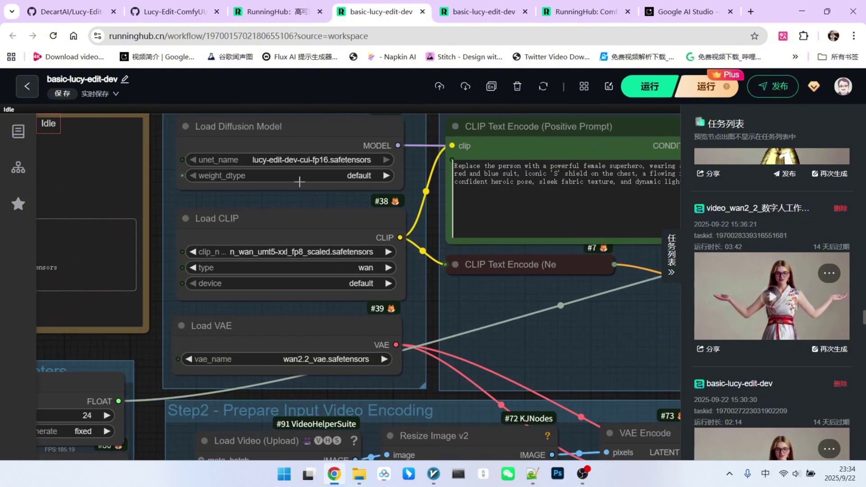
left_click(305, 134)
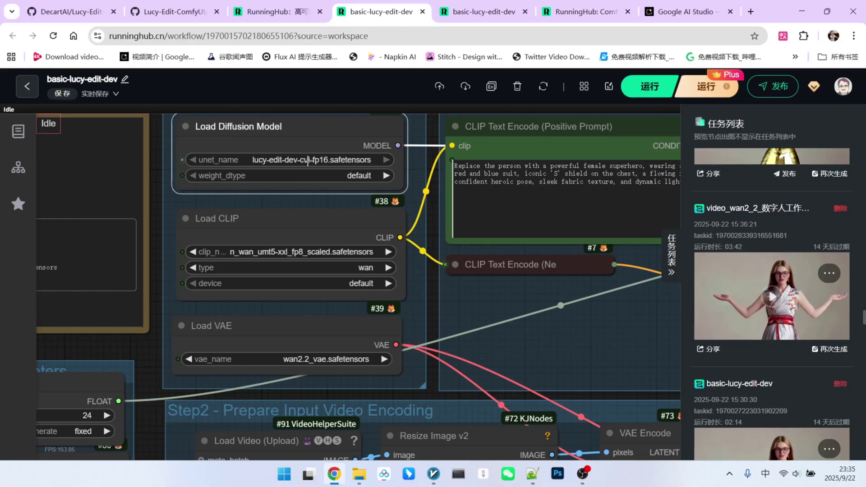
left_click(290, 209)
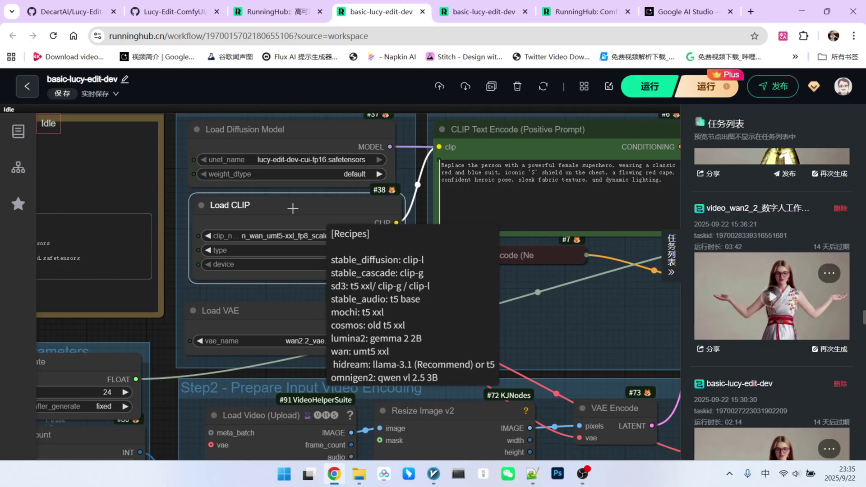
scroll(301, 219, "up", 1)
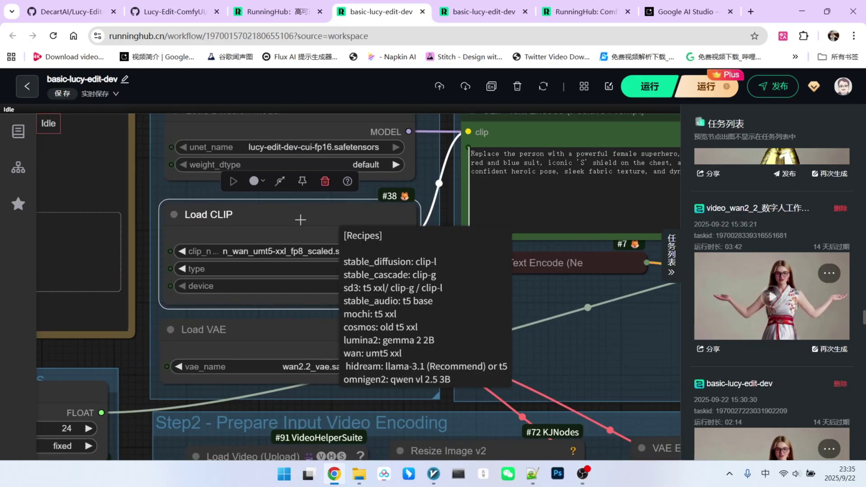
left_click(289, 334)
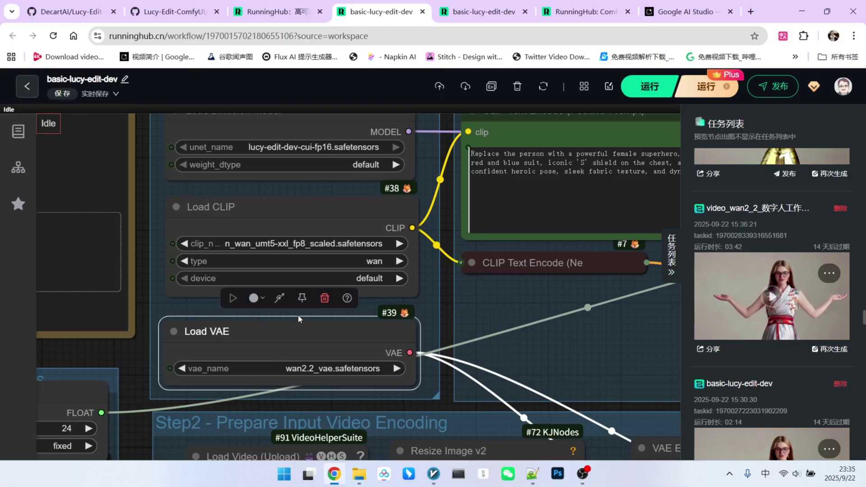
left_click_drag(298, 315, 288, 287)
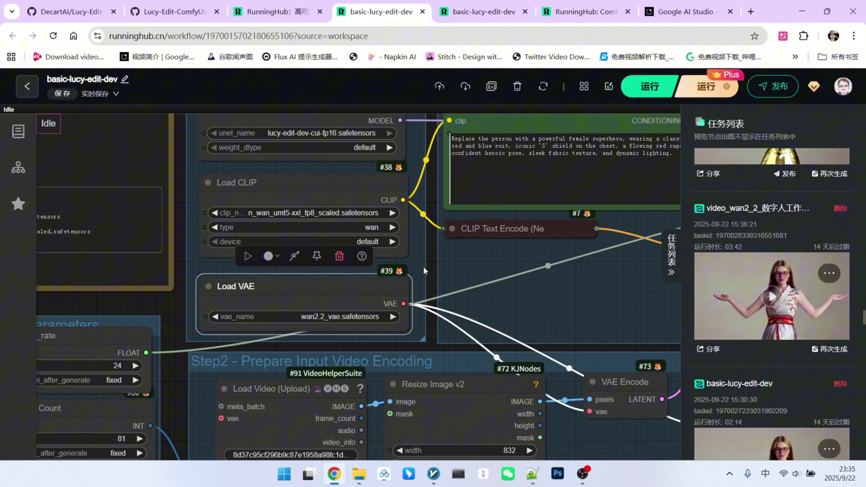
left_click_drag(429, 275, 423, 258)
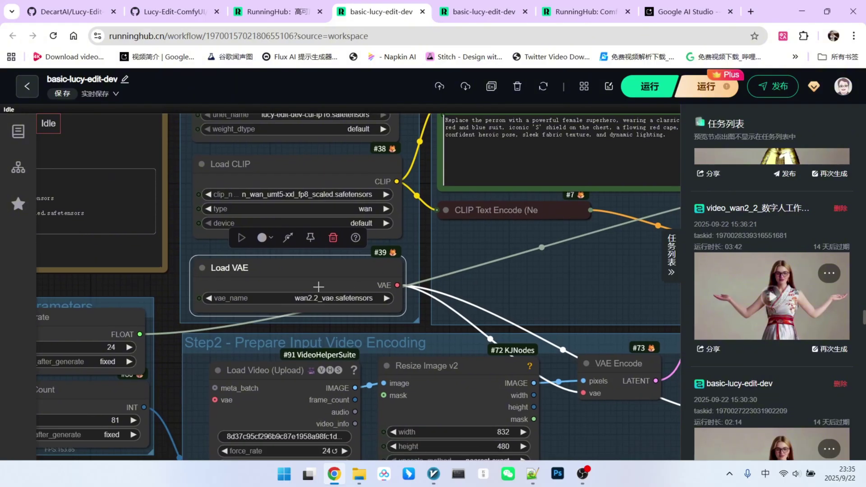
scroll(319, 286, "up", 3)
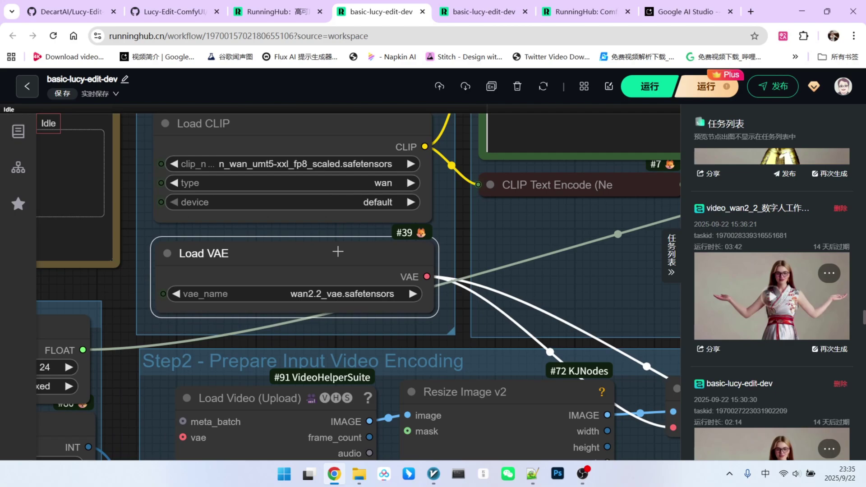
- Inspect the frame_rate (24), Frame Count (81) and Load Video nodes
scroll(341, 349, "down", 3)
scroll(251, 204, "up", 4)
scroll(251, 208, "down", 1)
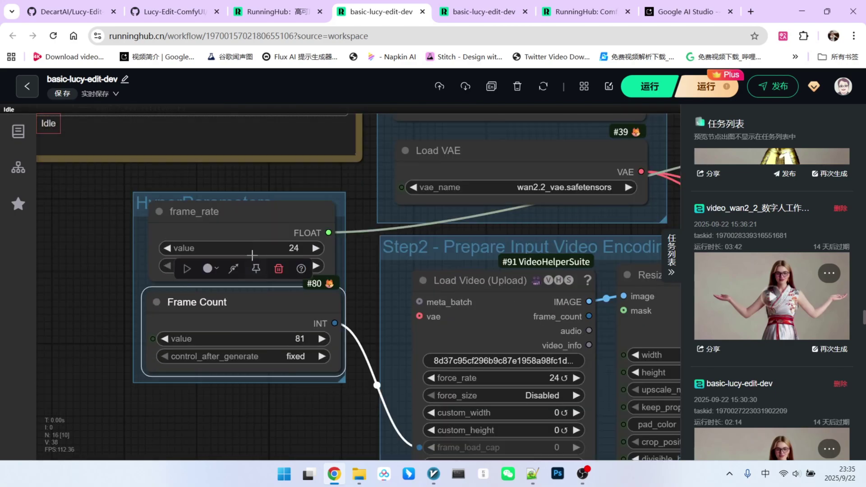
left_click(250, 228)
left_click(252, 304)
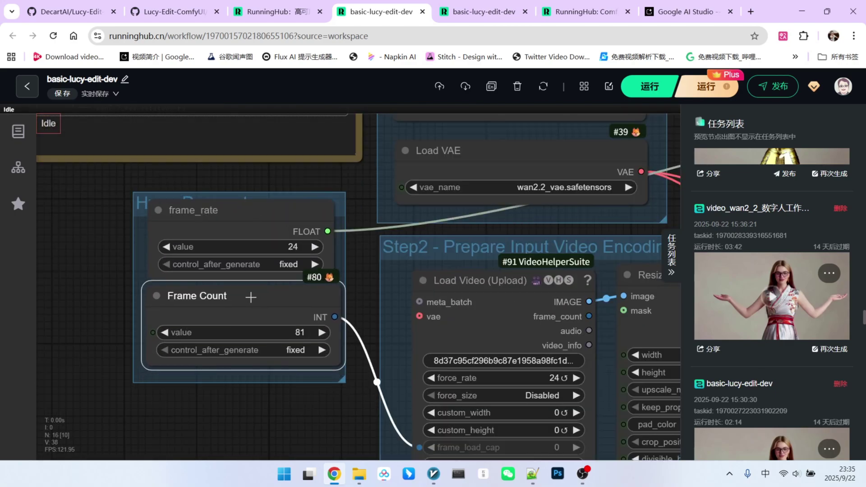
scroll(145, 202, "down", 5)
left_click(297, 238)
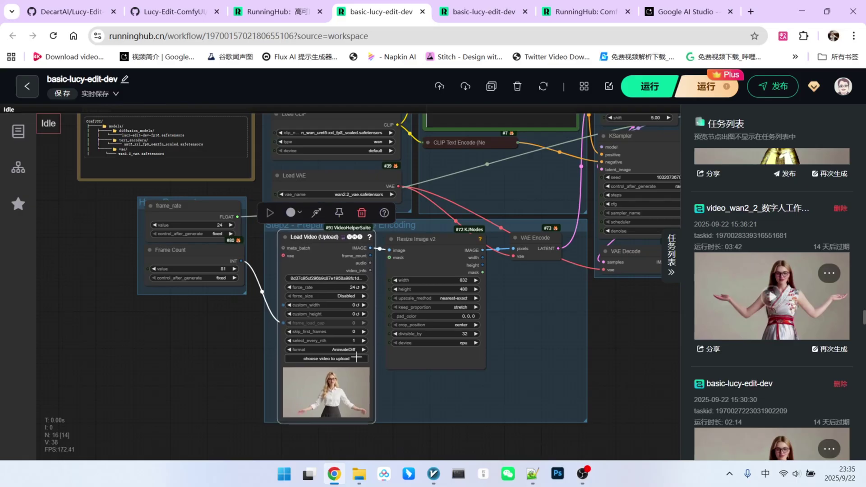
- Zoom around the Resize Image v2 and VAE Encode nodes
scroll(325, 433, "up", 10)
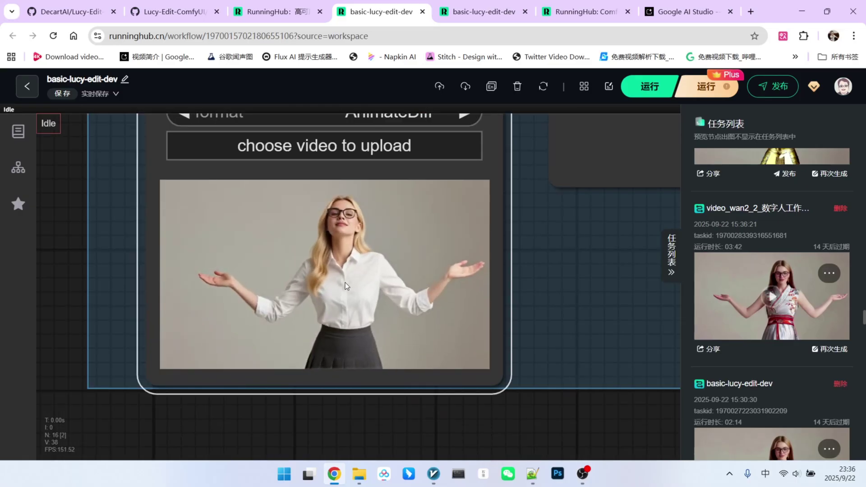
scroll(345, 259, "down", 5)
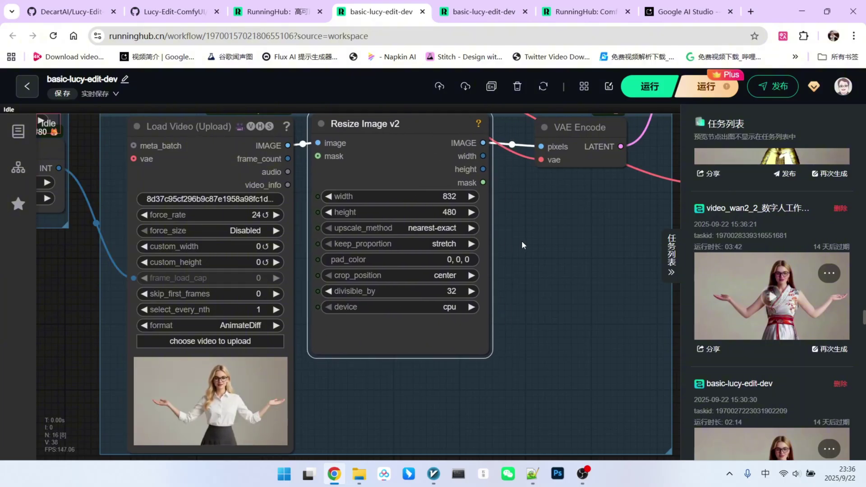
scroll(522, 241, "up", 3)
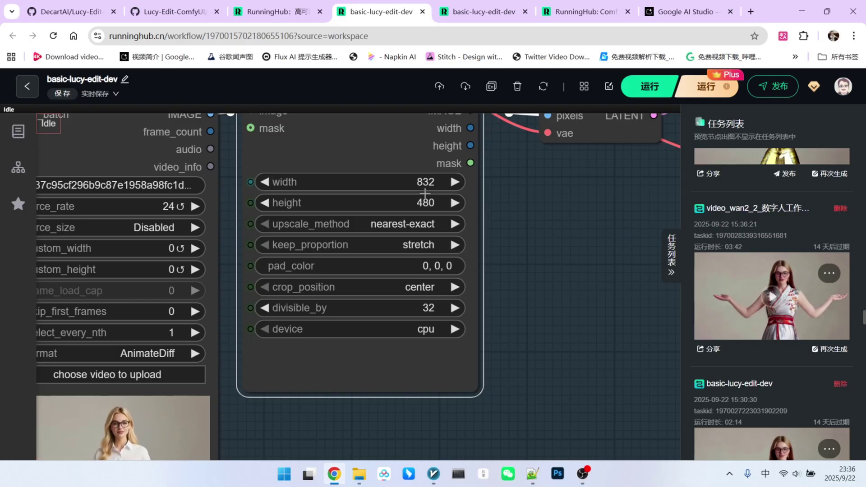
scroll(366, 262, "down", 3)
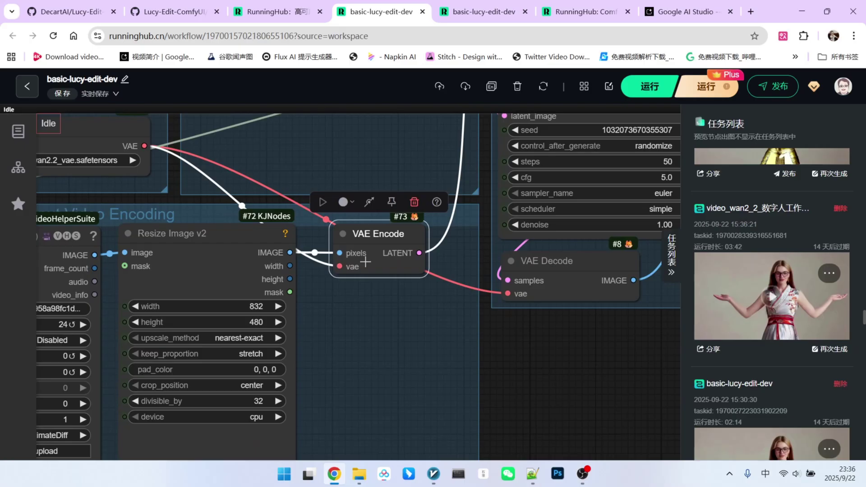
scroll(365, 261, "up", 1)
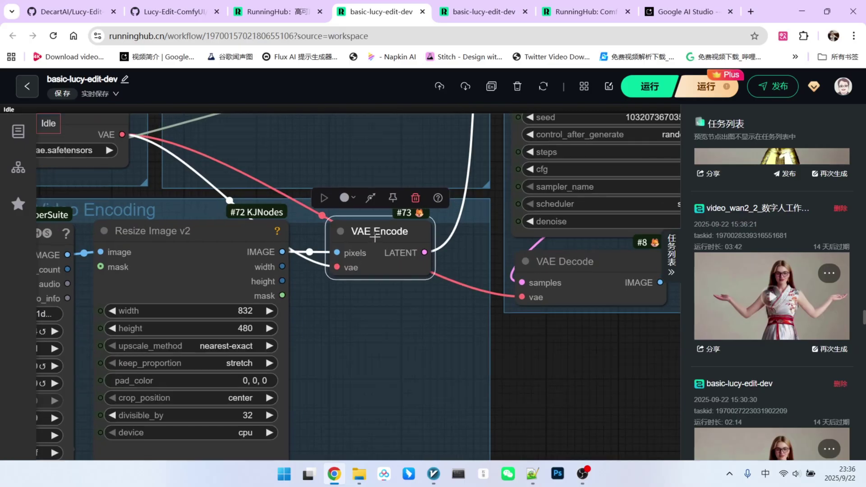
scroll(452, 257, "down", 3)
key("ctrl+Tab")
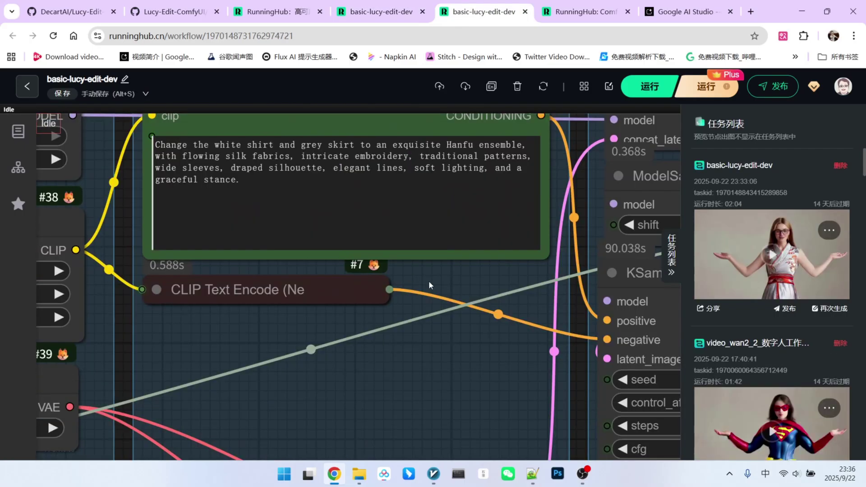
left_click_drag(428, 280, 462, 306)
scroll(323, 180, "up", 3)
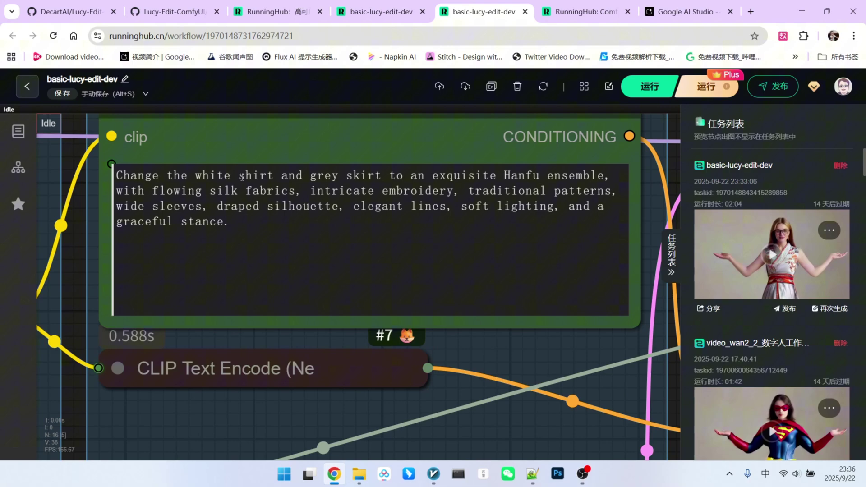
left_click_drag(238, 175, 260, 175)
left_click_drag(317, 176, 372, 177)
left_click_drag(432, 176, 556, 178)
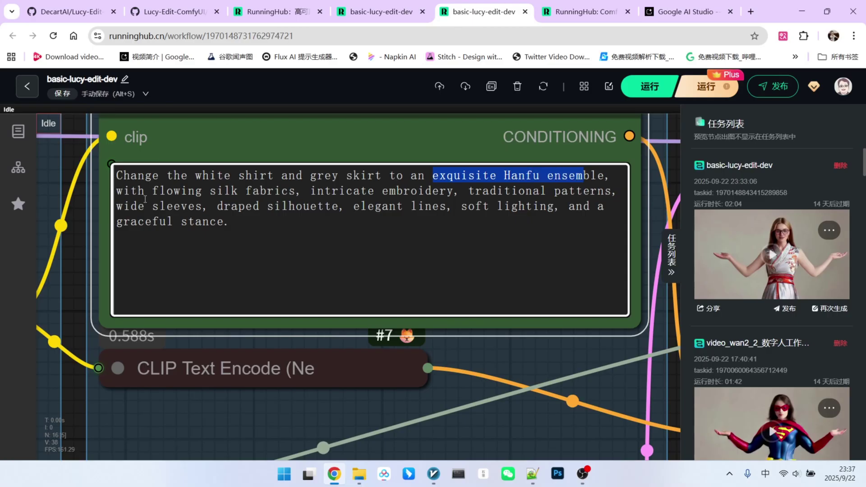
left_click_drag(131, 191, 291, 225)
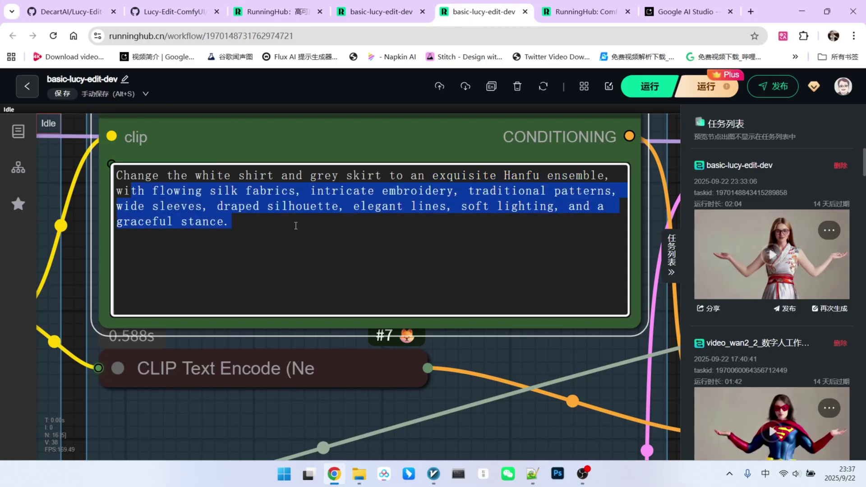
scroll(295, 225, "down", 3)
scroll(296, 225, "up", 3)
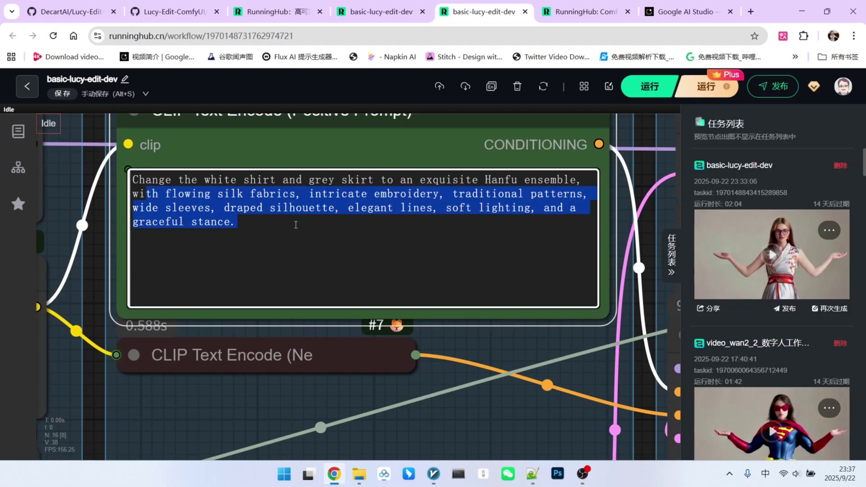
scroll(293, 223, "down", 3)
scroll(448, 381, "down", 4)
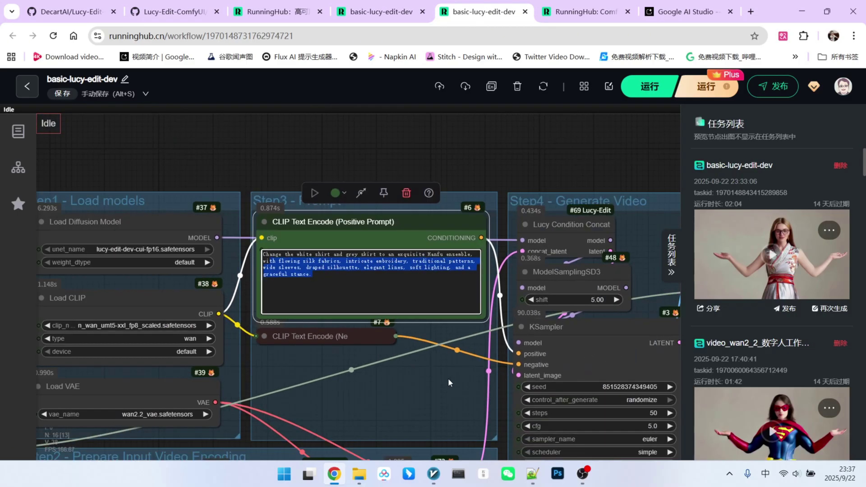
scroll(308, 255, "up", 6)
left_click(246, 266)
left_click_drag(246, 266, 542, 268)
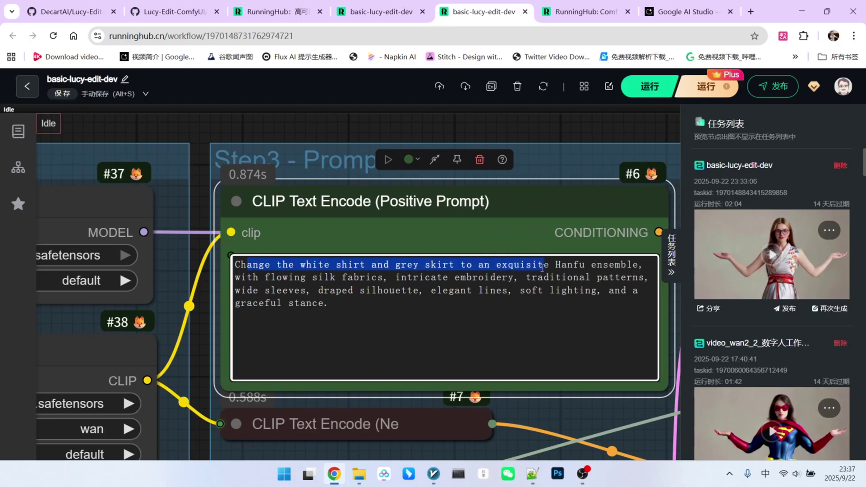
scroll(360, 300, "down", 9)
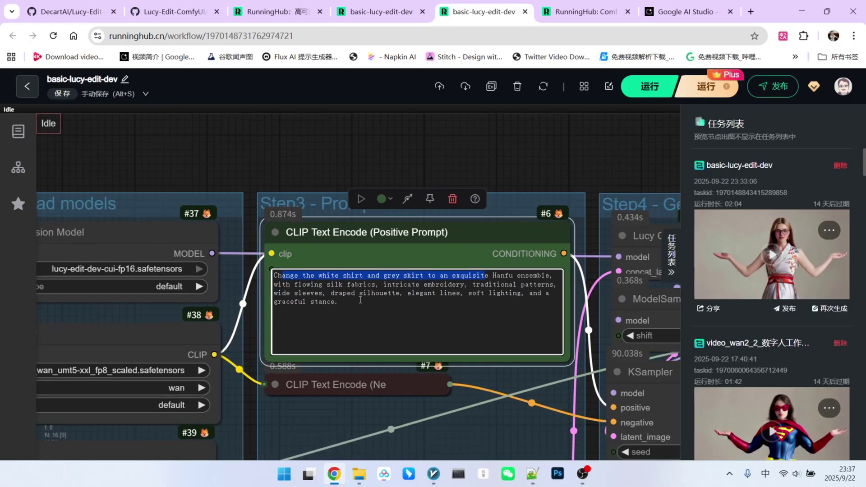
left_click_drag(655, 207, 446, 201)
left_click(444, 199)
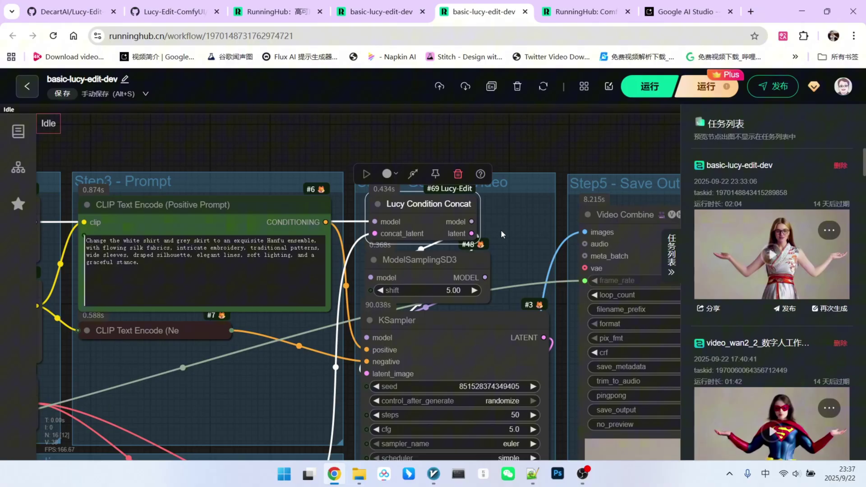
scroll(504, 231, "up", 3)
scroll(378, 199, "up", 2)
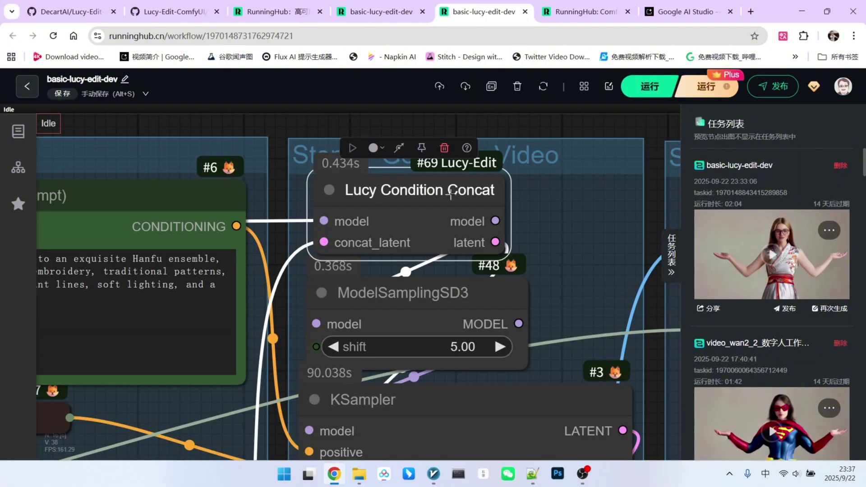
scroll(454, 196, "down", 2)
scroll(347, 225, "up", 3)
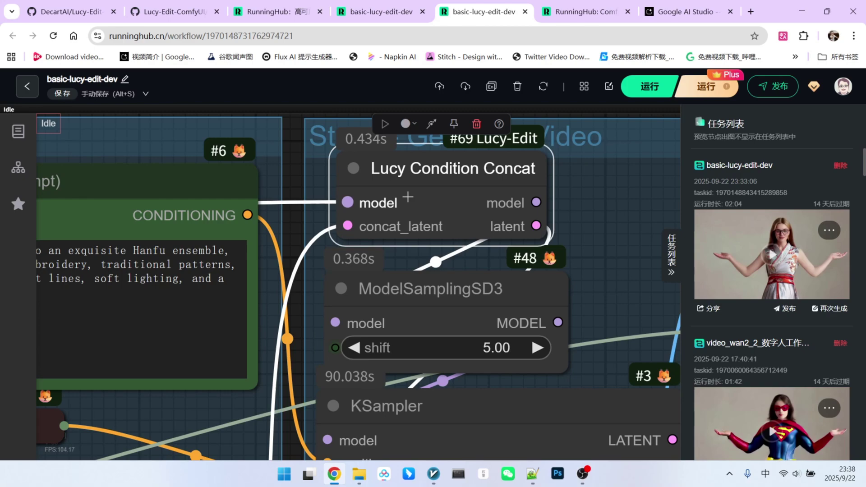
left_click_drag(408, 197, 410, 197)
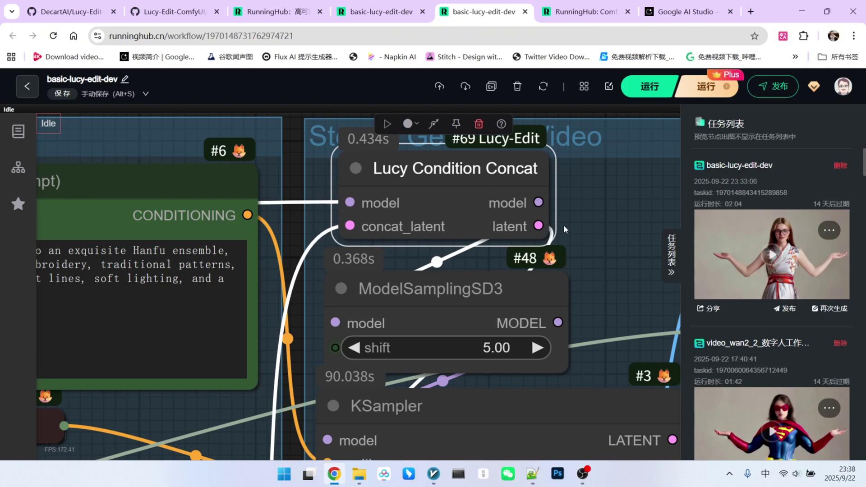
scroll(439, 289, "down", 3)
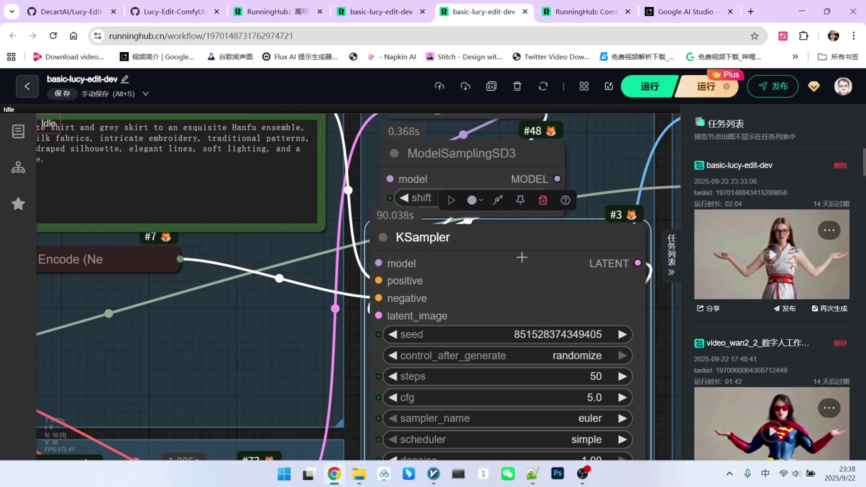
scroll(436, 297, "down", 2)
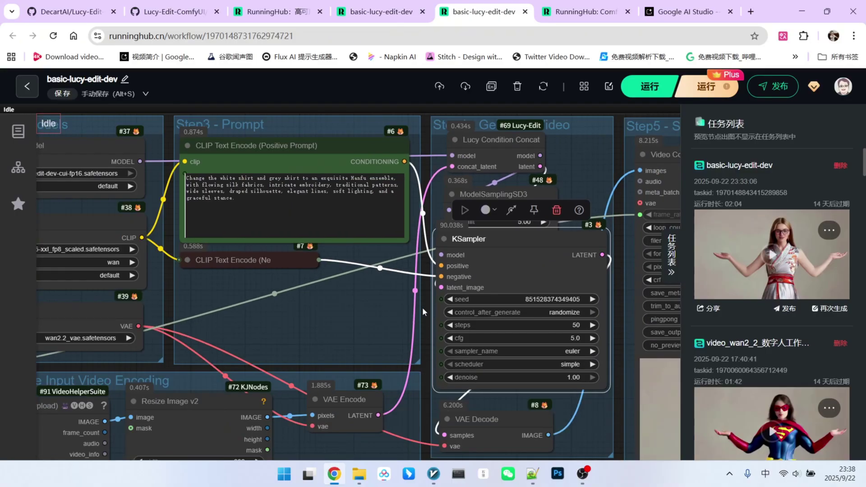
scroll(422, 308, "down", 3)
scroll(613, 232, "up", 4)
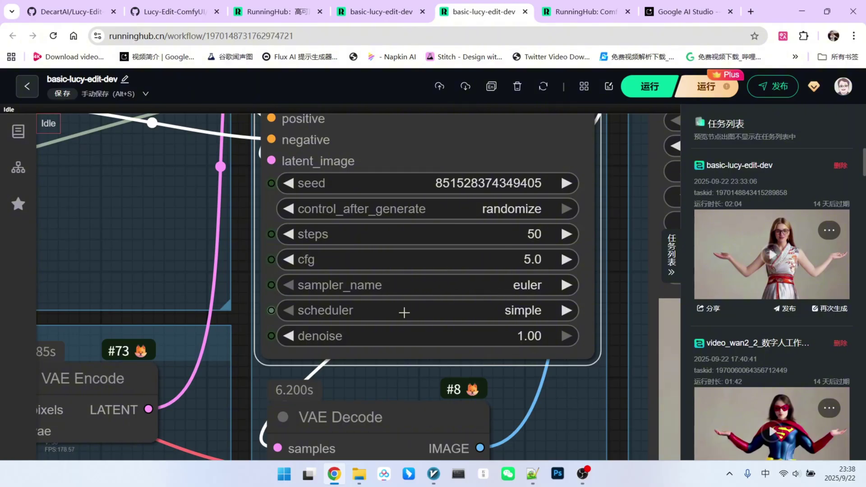
- View the generated Hanfu output video, then switch to the lucy-edit-comfyui GitHub tab
scroll(519, 307, "down", 10)
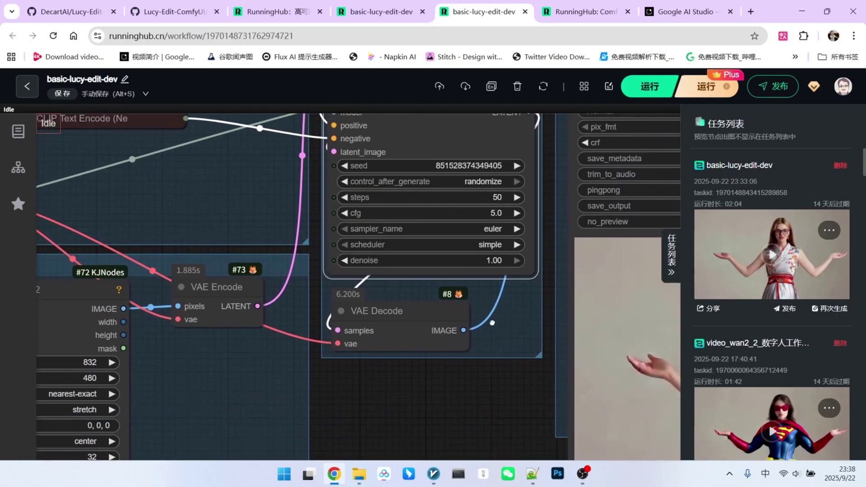
left_click_drag(506, 384, 356, 348)
scroll(356, 348, "up", 6)
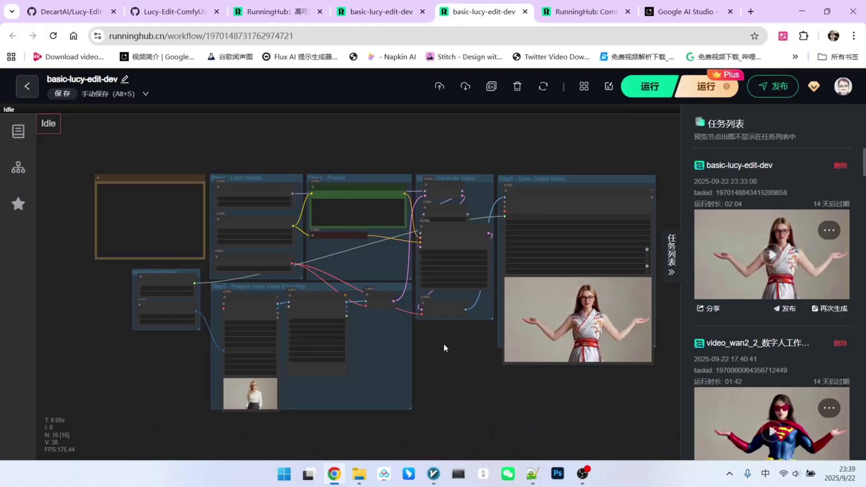
scroll(355, 209, "up", 10)
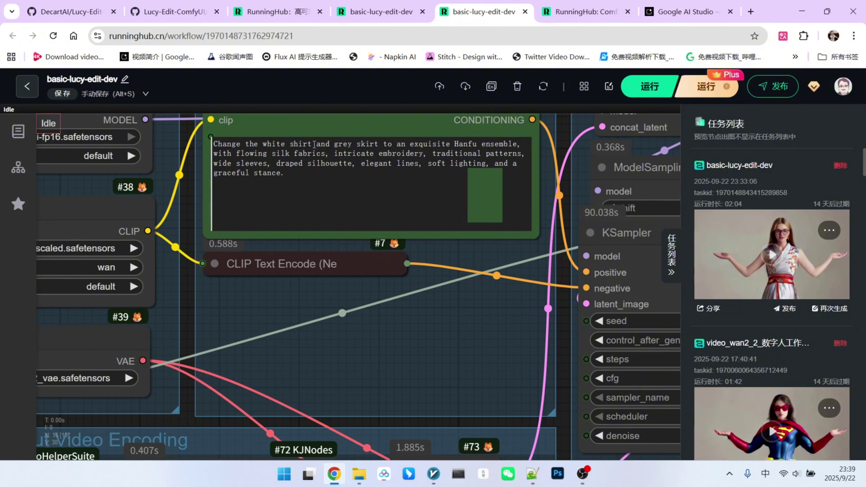
key("ctrl+2")
scroll(376, 180, "down", 15)
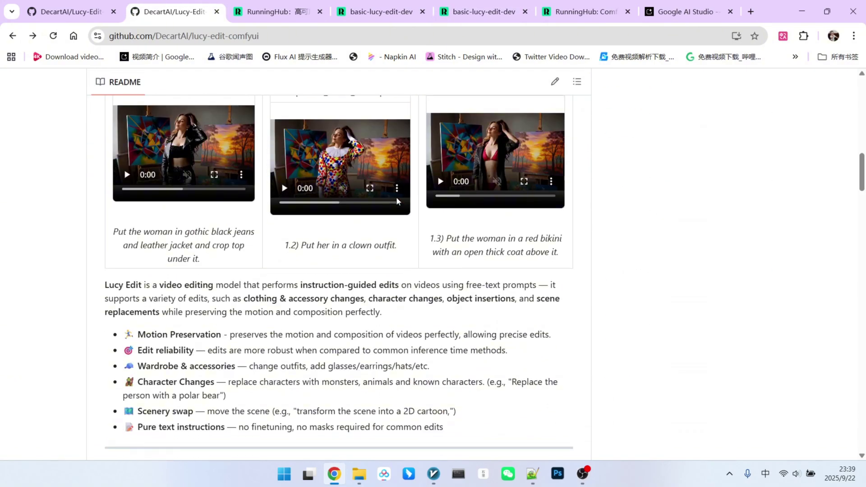
- Scroll the README to the example system prompt for LLM prompt enhancement
scroll(397, 199, "down", 20)
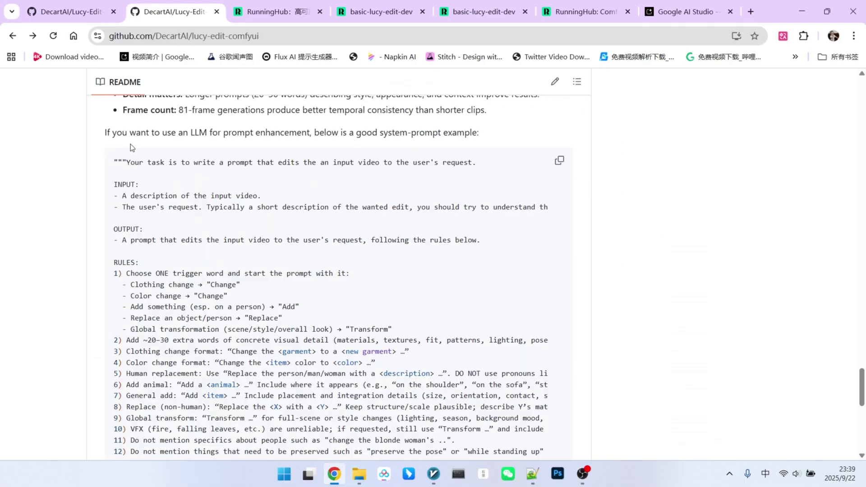
triple_click(126, 262)
scroll(405, 227, "down", 4)
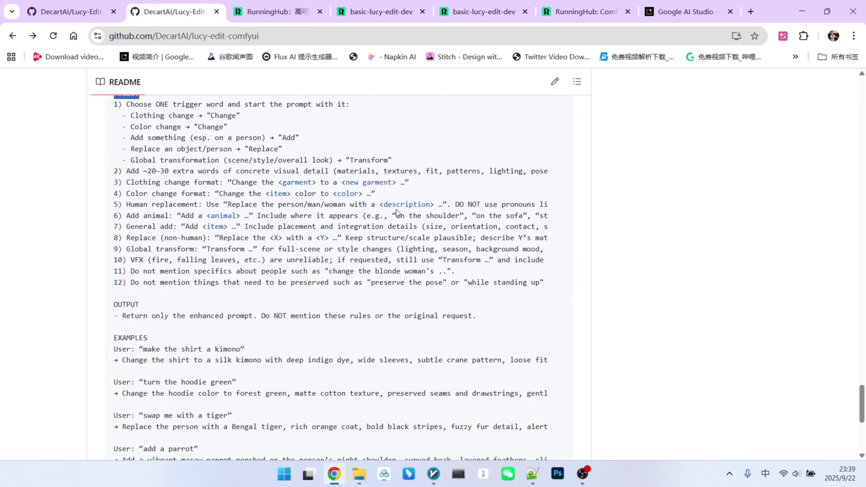
scroll(408, 189, "down", 4)
scroll(410, 190, "up", 9)
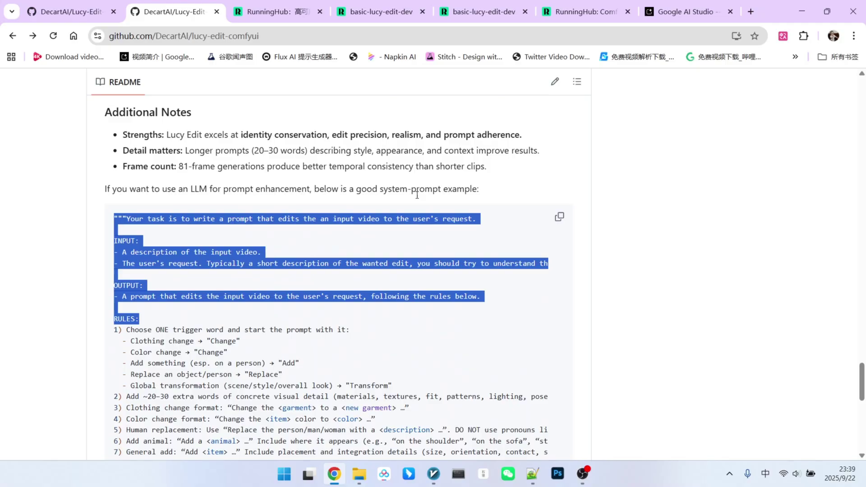
left_click(134, 223)
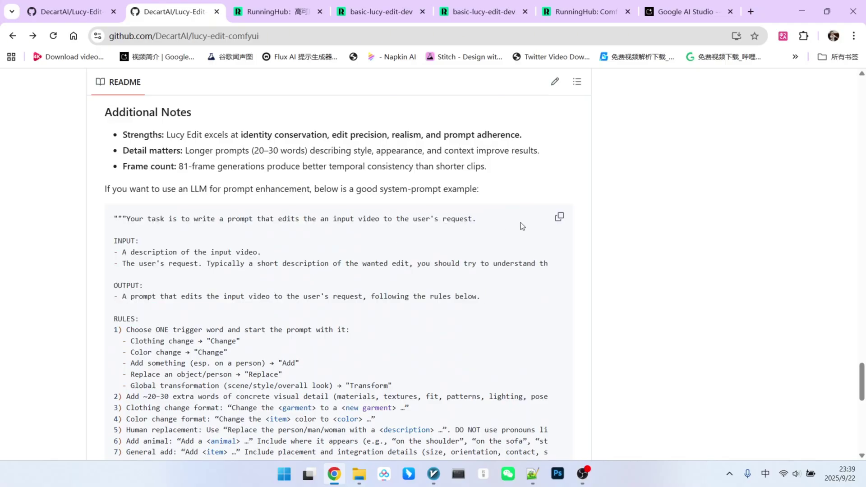
- Copy the example system prompt and switch to the Google AI Studio chat
left_click(559, 220)
left_click(660, 16)
scroll(548, 147, "up", 3)
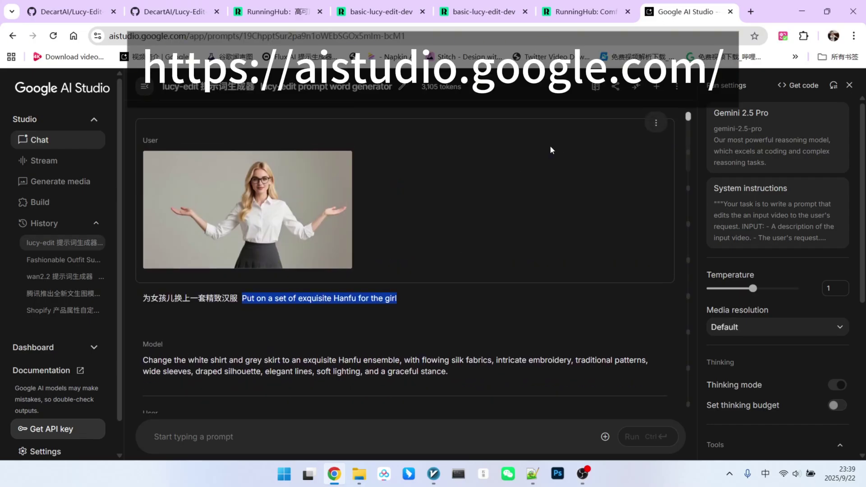
- Switch the chat model to Gemini 2.5 Pro
left_click(746, 150)
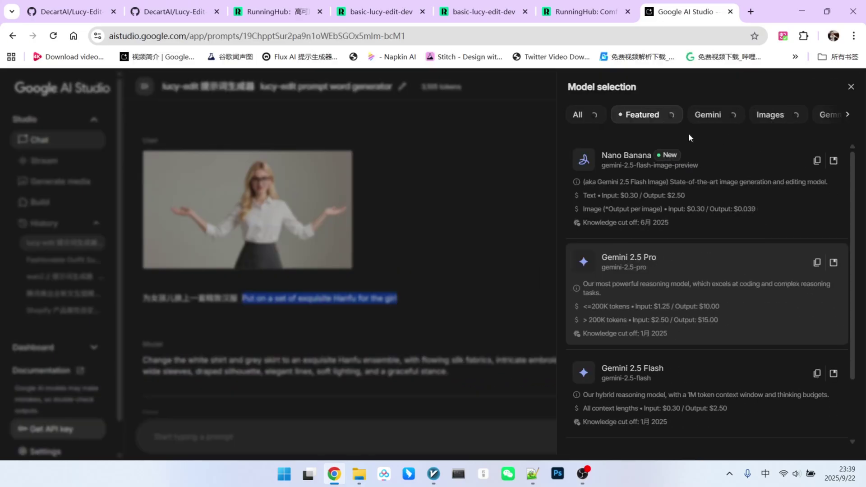
left_click(639, 271)
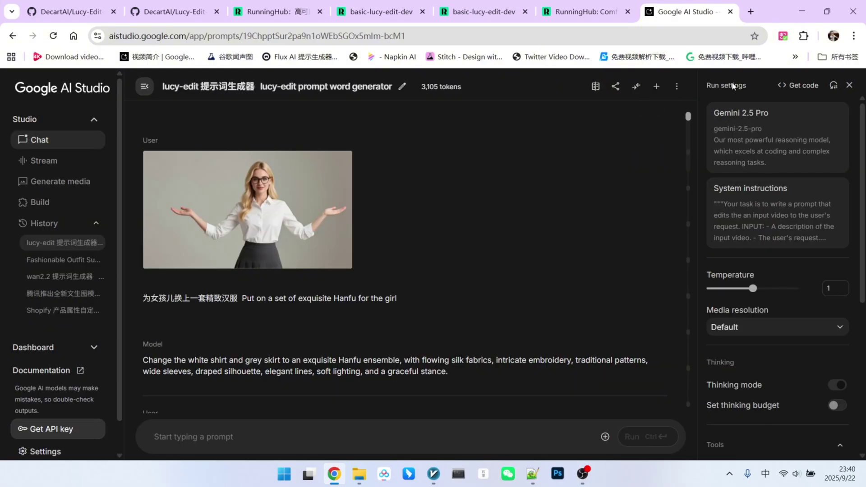
left_click(740, 192)
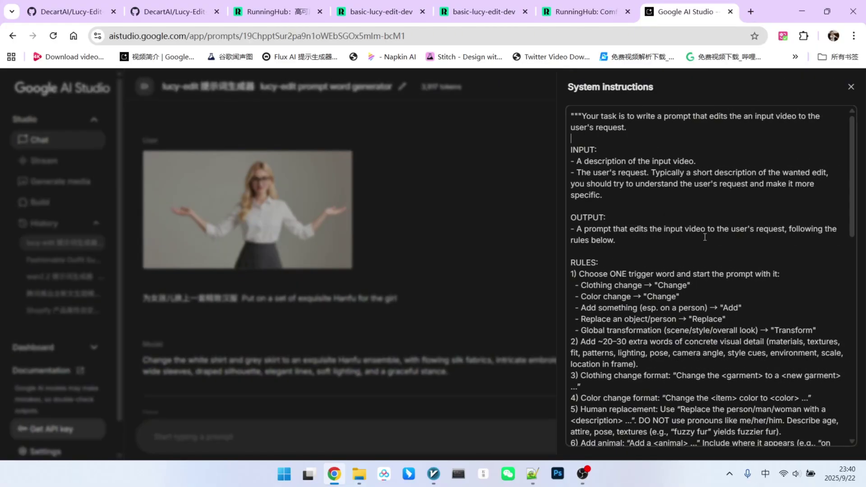
key("Escape")
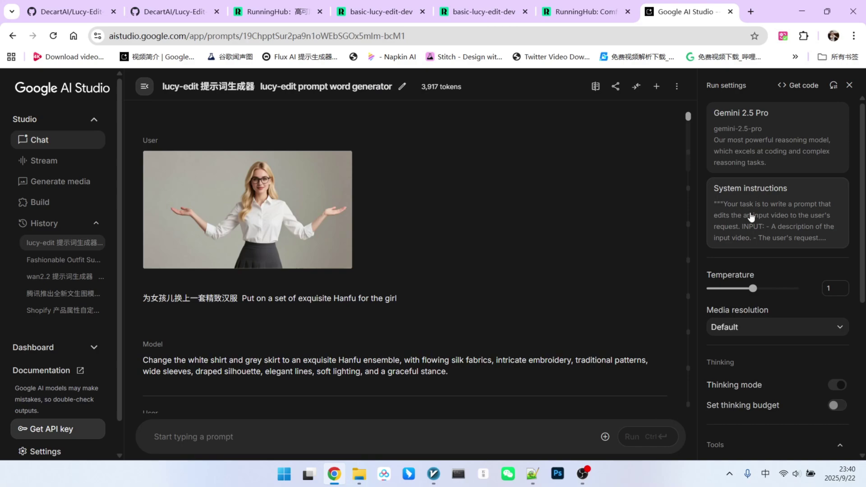
- Review the input video description and user request rules in the system instructions
left_click(750, 218)
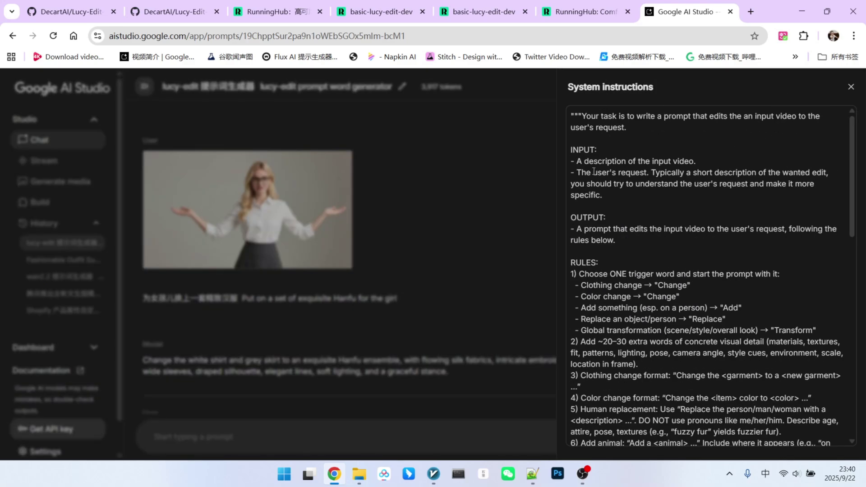
left_click_drag(580, 161, 699, 161)
left_click(684, 161)
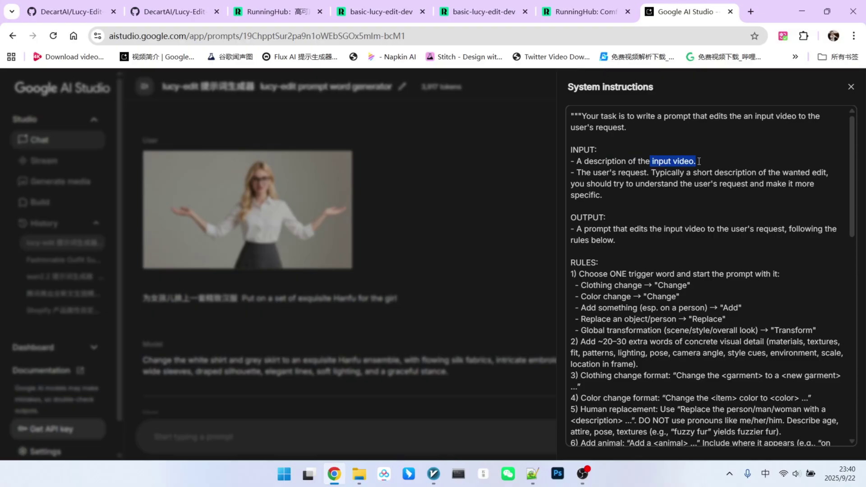
left_click_drag(593, 161, 641, 163)
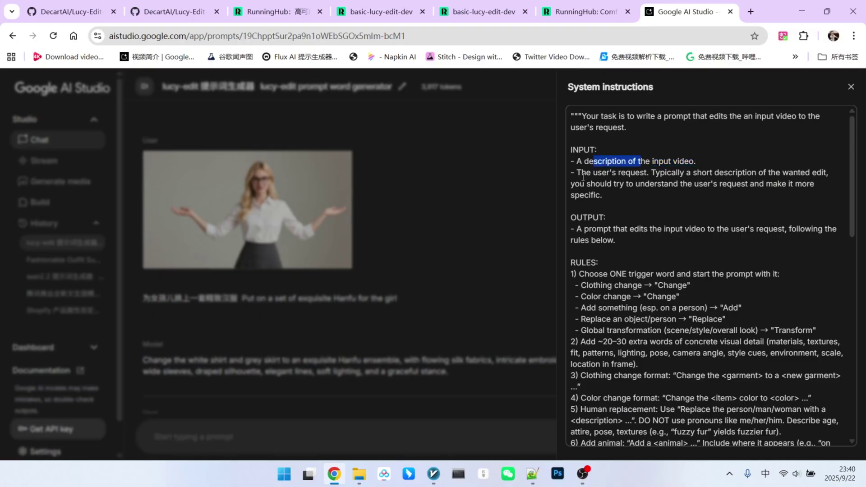
left_click_drag(577, 172, 691, 174)
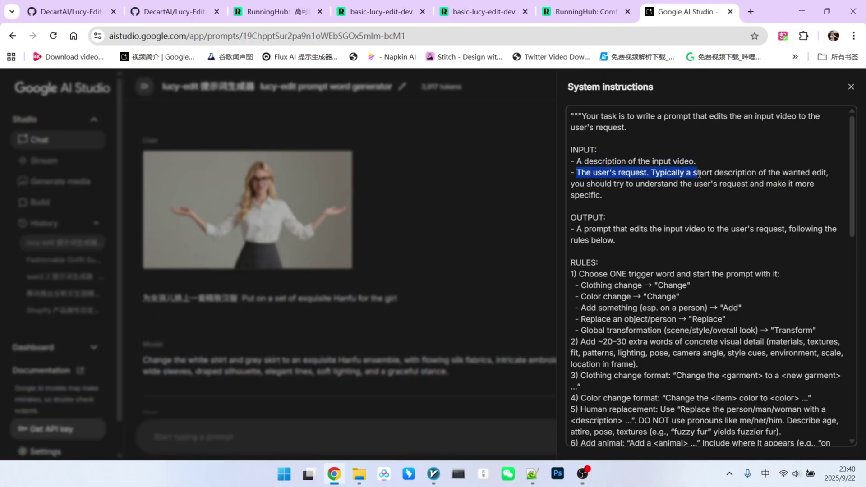
left_click_drag(624, 199, 693, 163)
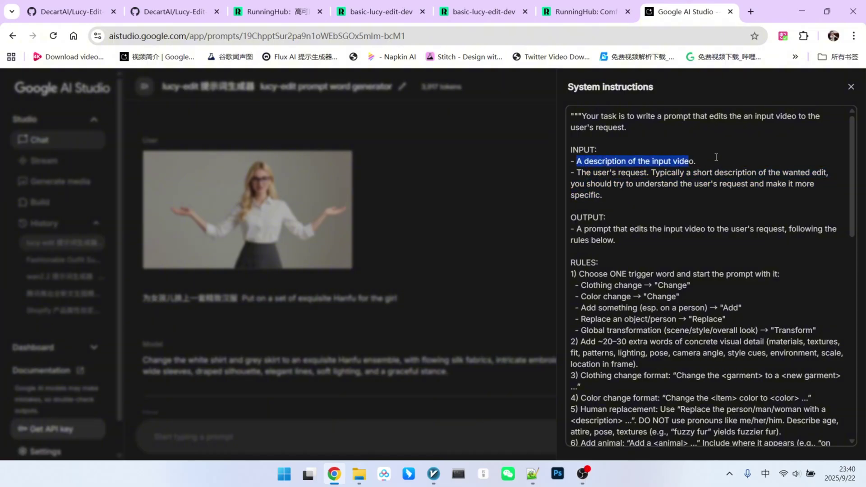
left_click(498, 176)
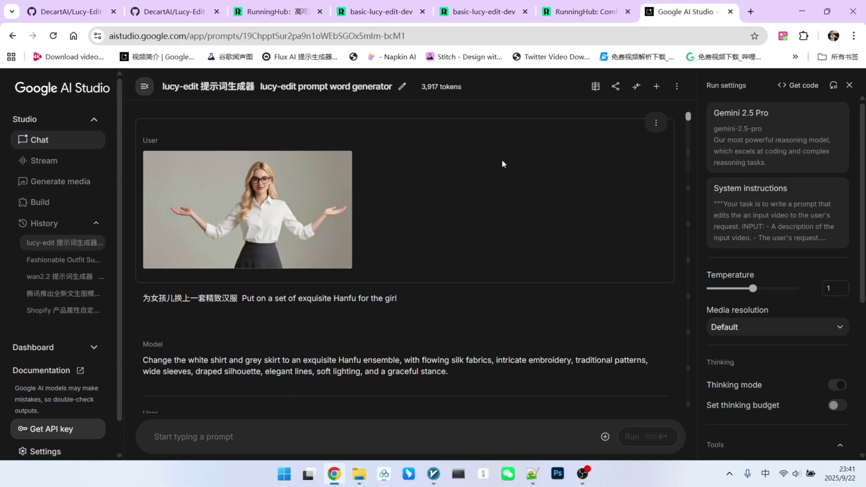
mouse_move(269, 204)
mouse_move(300, 157)
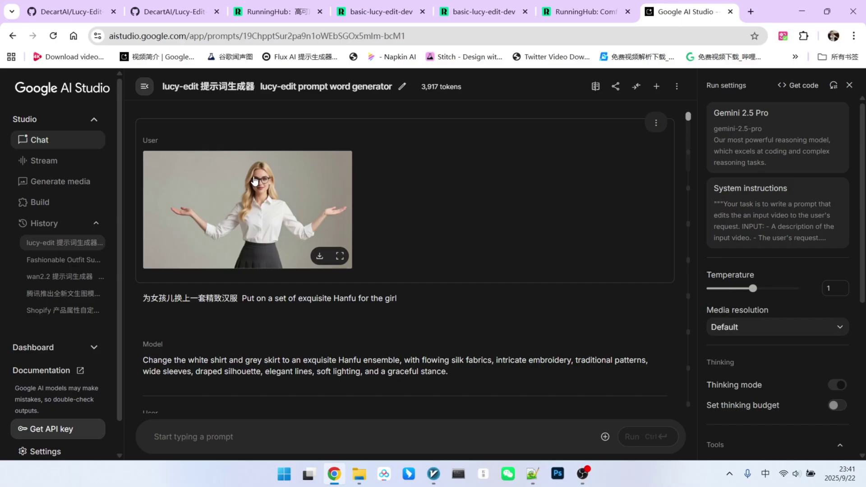
scroll(254, 181, "down", 3)
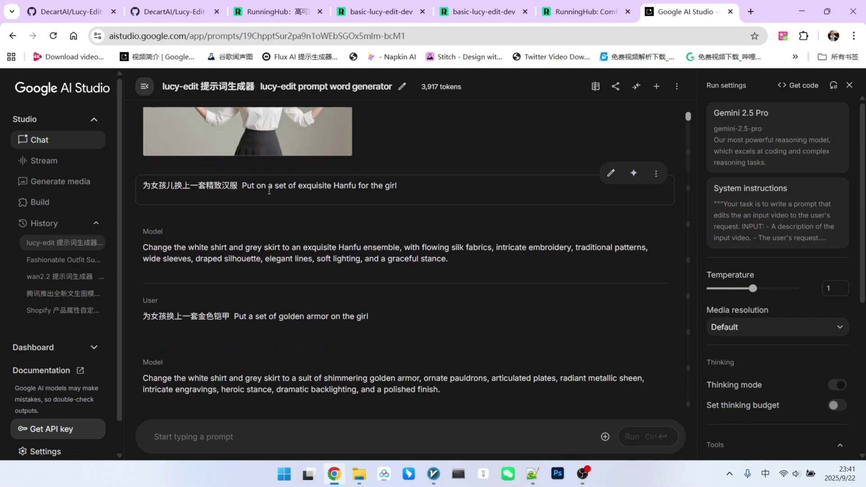
left_click_drag(253, 188, 398, 188)
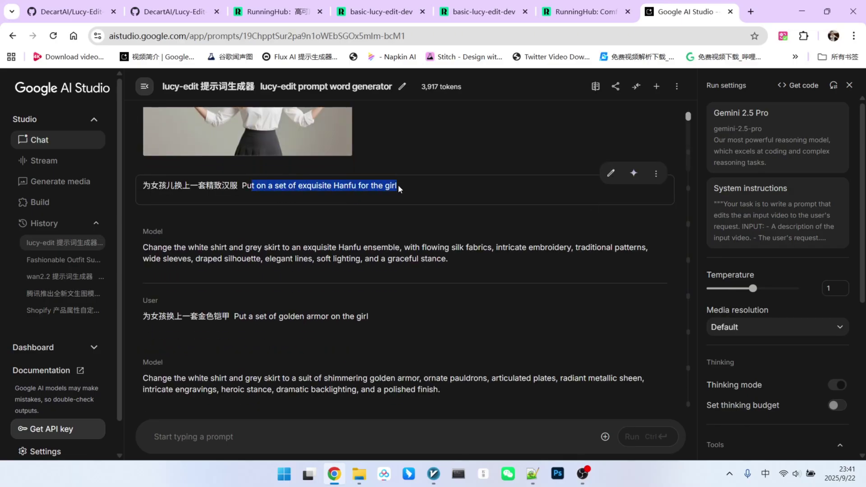
left_click_drag(144, 192, 458, 203)
left_click(479, 11)
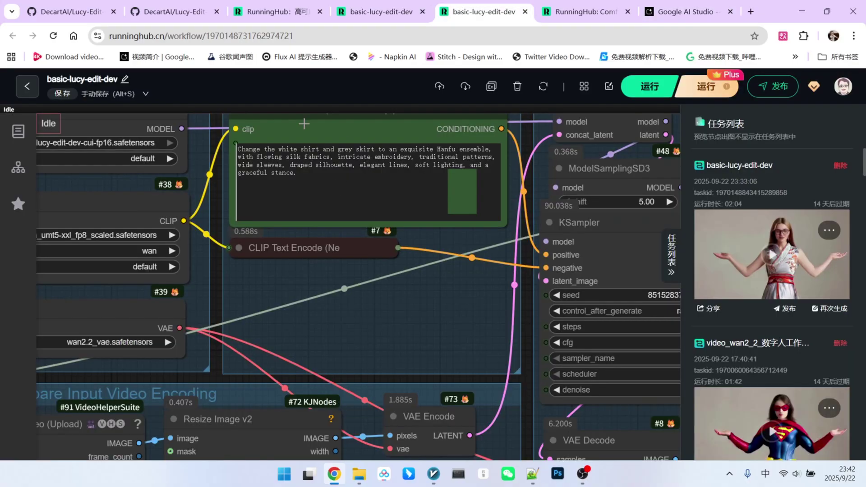
scroll(286, 174, "down", 10)
left_click_drag(441, 352, 259, 305)
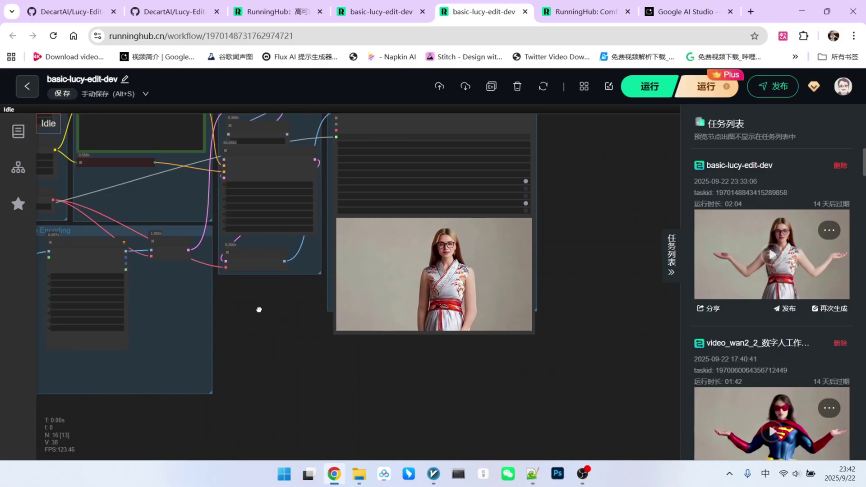
scroll(544, 289, "up", 5)
scroll(544, 289, "up", 2)
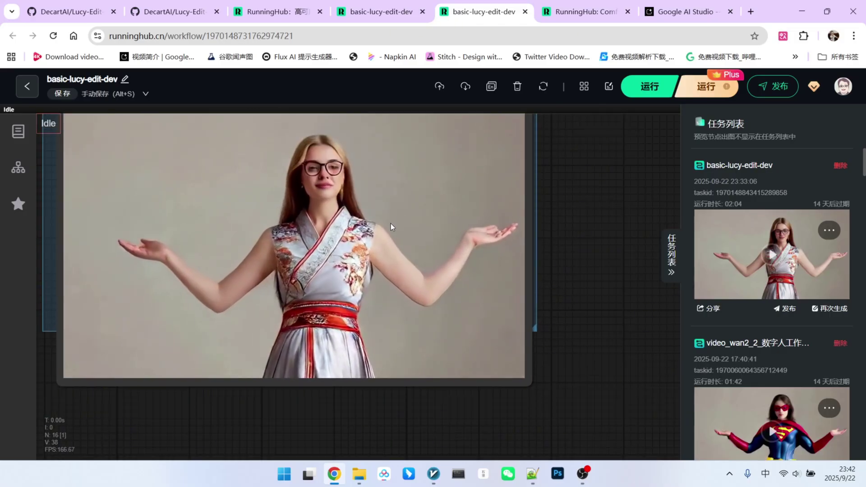
key("ctrl+7")
scroll(435, 215, "down", 1)
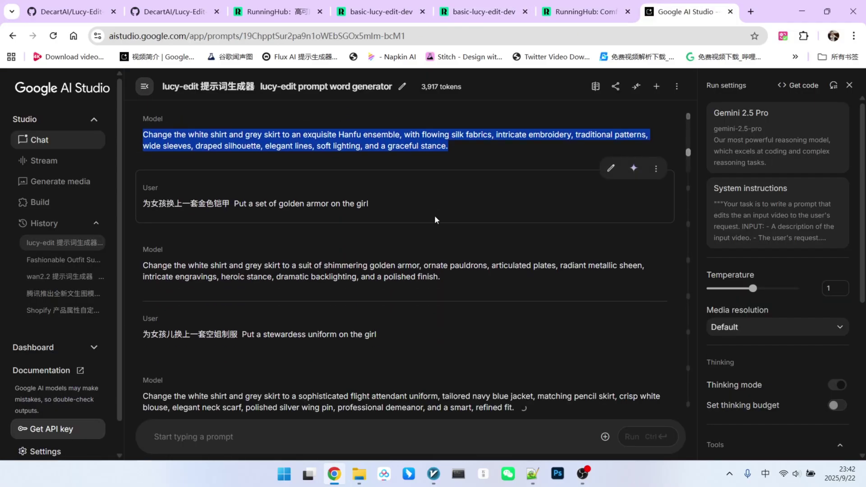
left_click_drag(237, 206, 371, 206)
left_click_drag(140, 270, 470, 281)
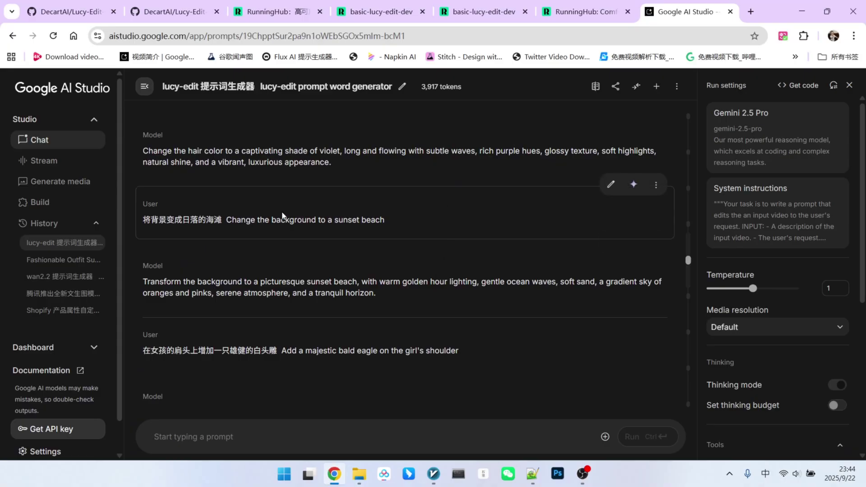
triple_click(374, 289)
scroll(369, 385, "down", 1)
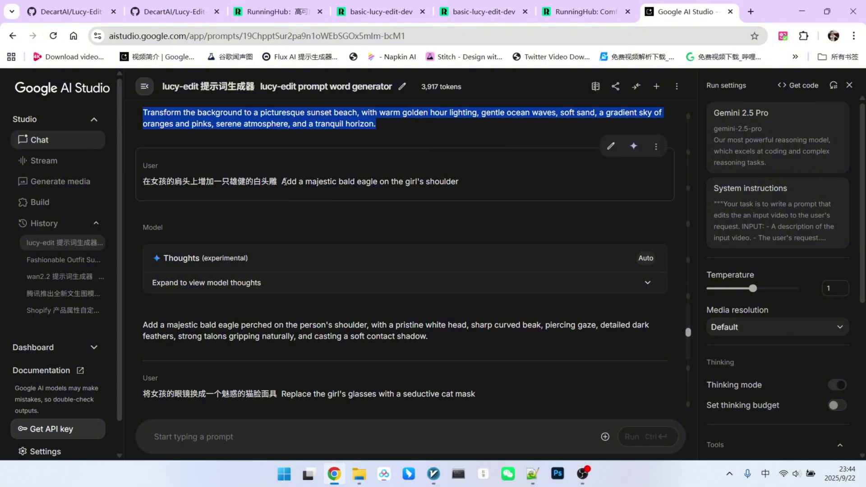
scroll(305, 181, "down", 1)
left_click_drag(143, 267, 441, 289)
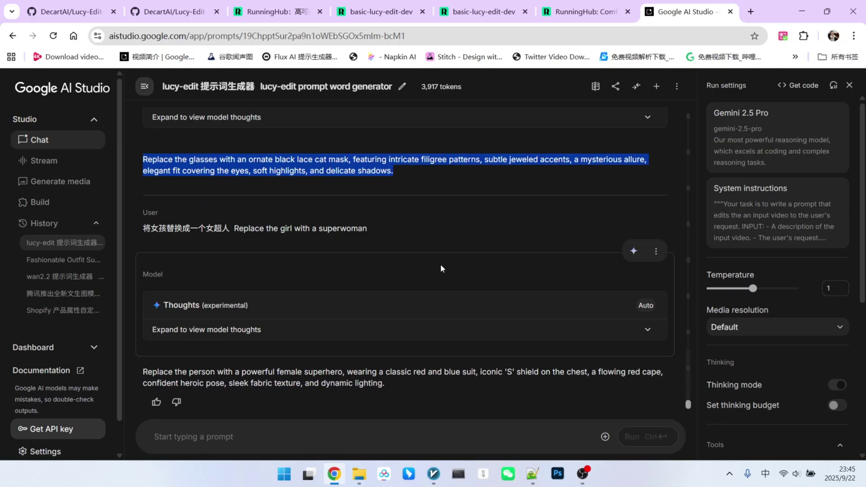
left_click(383, 236)
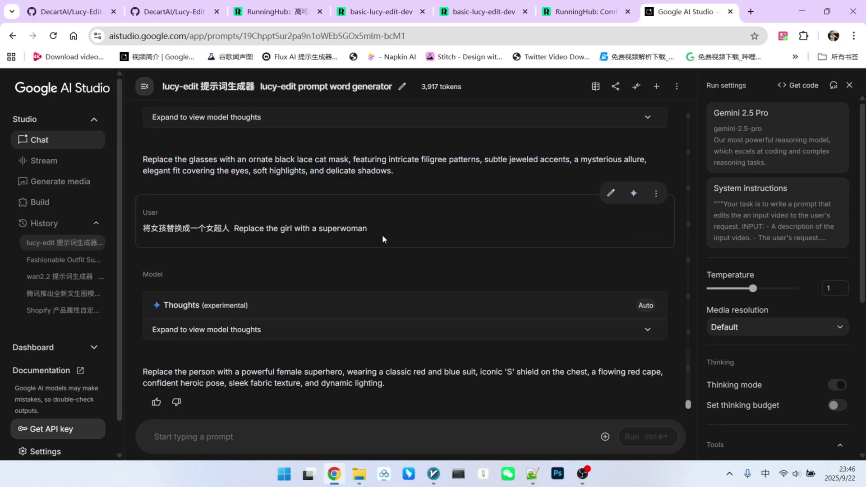